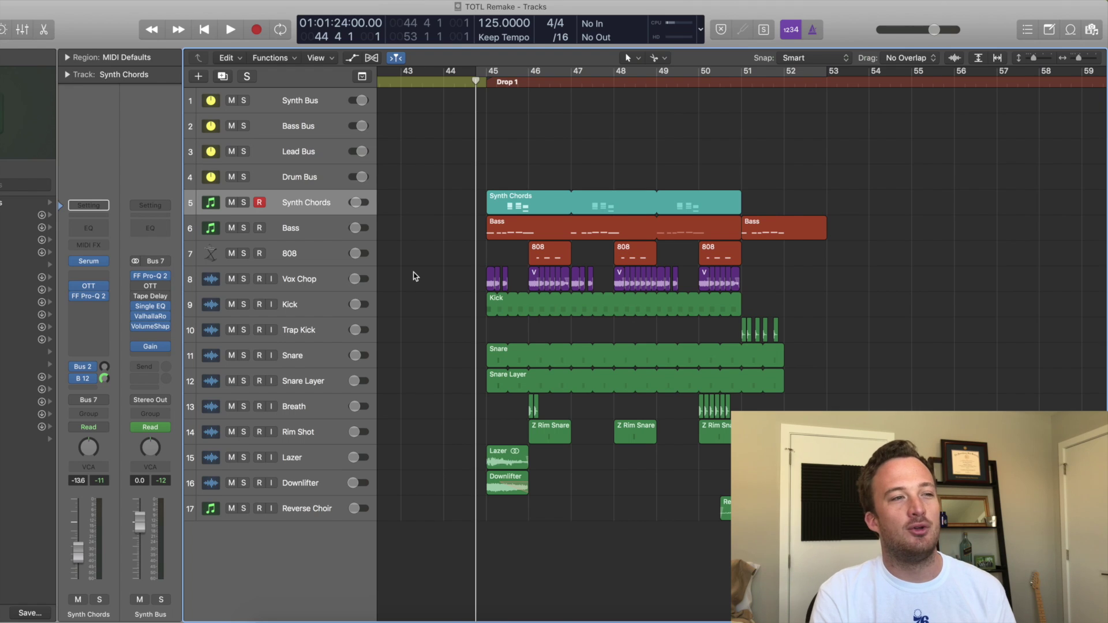
Mute the Vox Chop track and play the Synth Chords region in the piano roll
{"action": "left_click", "coordinate": [232, 280]}
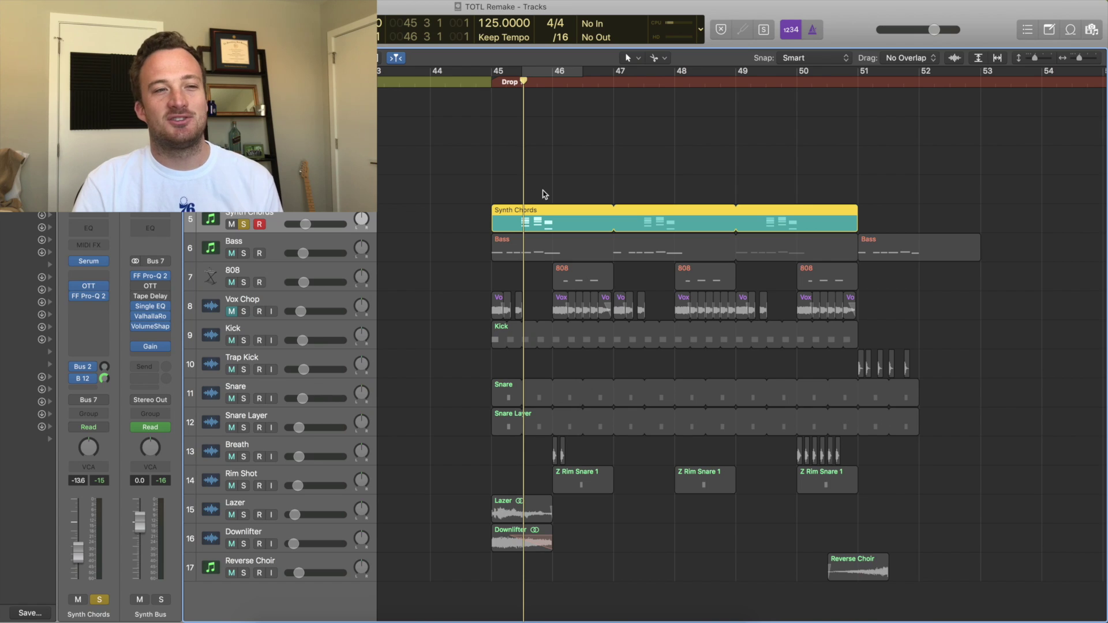
{"action": "double_click", "coordinate": [563, 222]}
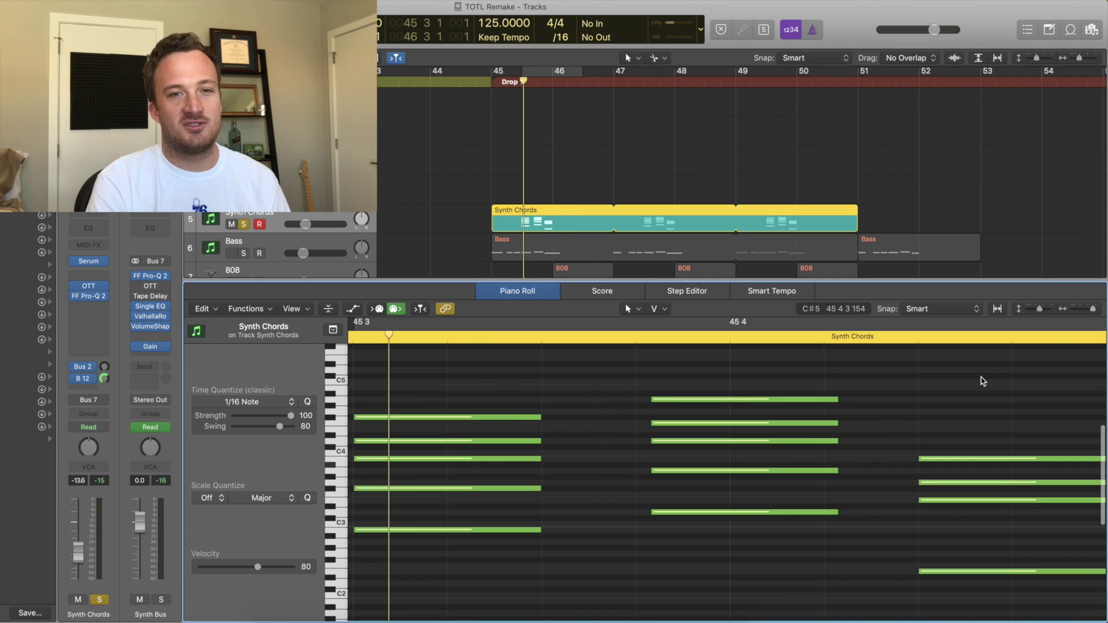
{"action": "key", "text": "space"}
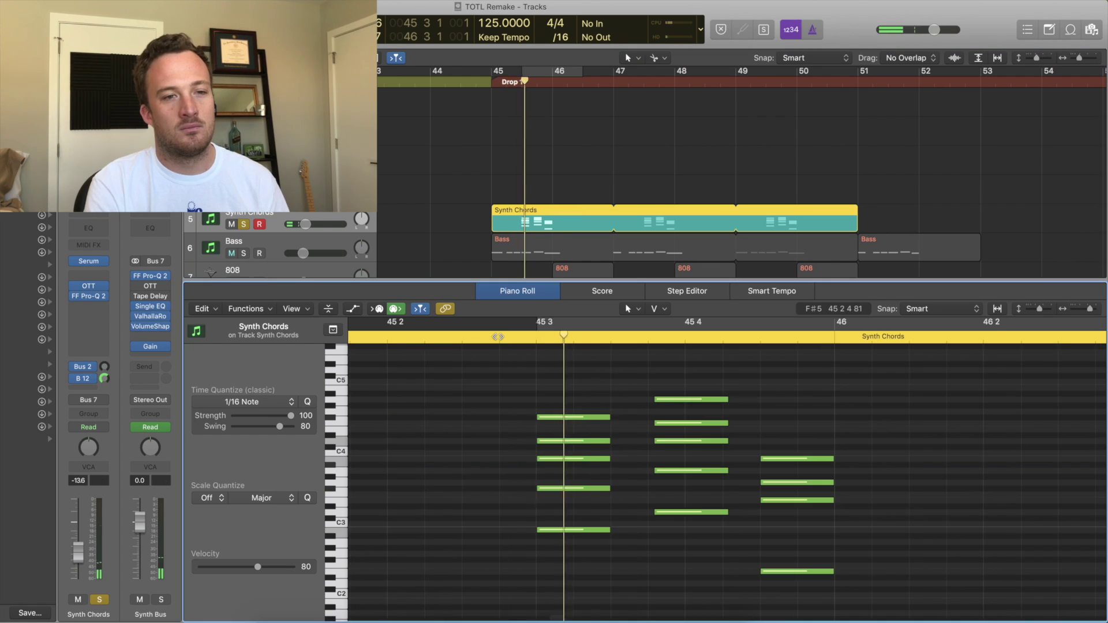
{"action": "key", "text": "space"}
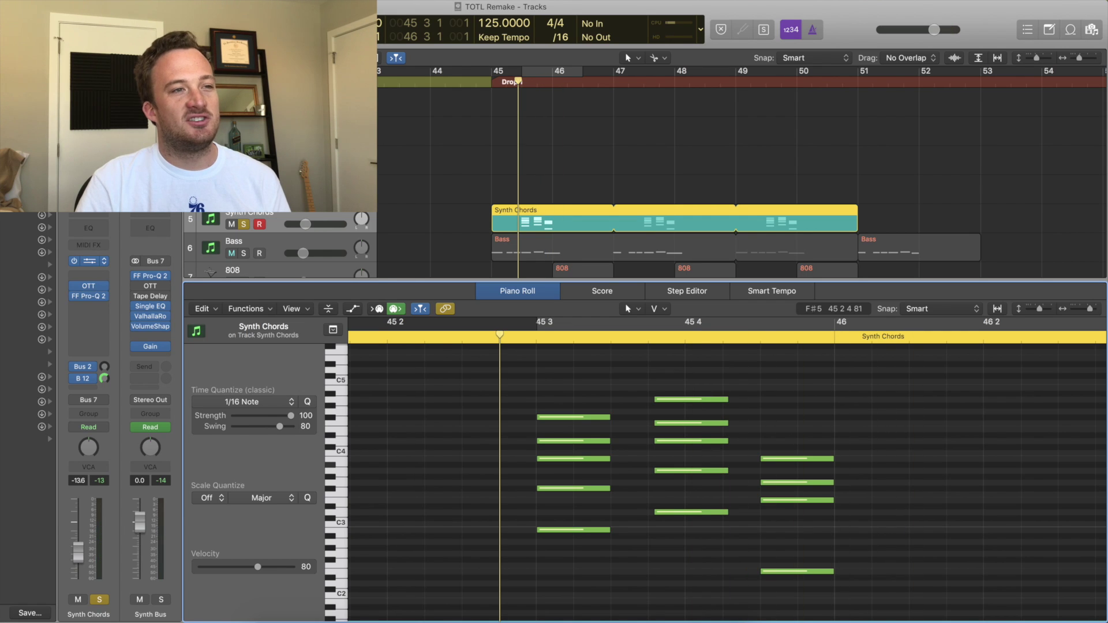
Open Serum on the Synth Chords track and turn OSC A's warp down to zero, keeping its mode at Sync (No Window)
{"action": "left_click", "coordinate": [89, 261]}
{"action": "left_click_drag", "start_coordinate": [159, 18], "coordinate": [738, 87]}
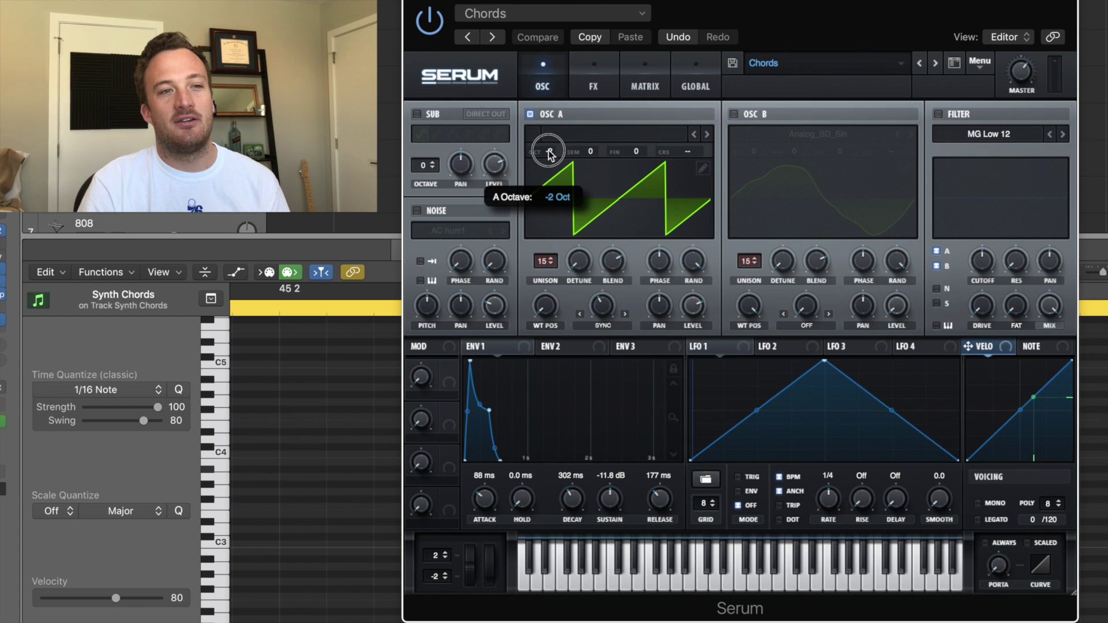
{"action": "left_click_drag", "start_coordinate": [600, 309], "coordinate": [588, 404]}
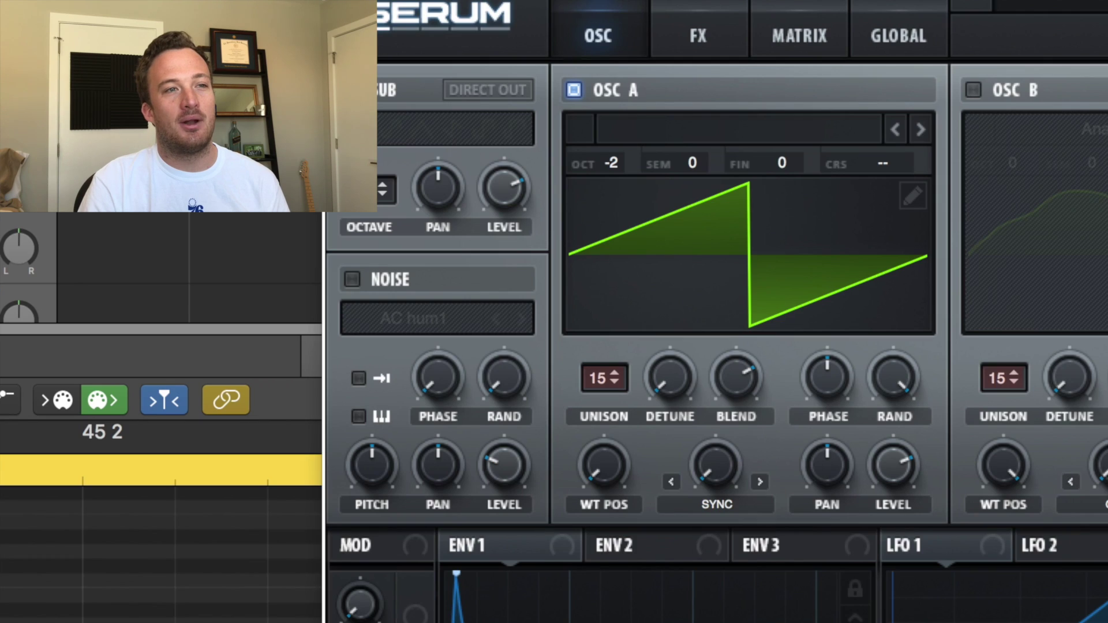
{"action": "left_click", "coordinate": [709, 502]}
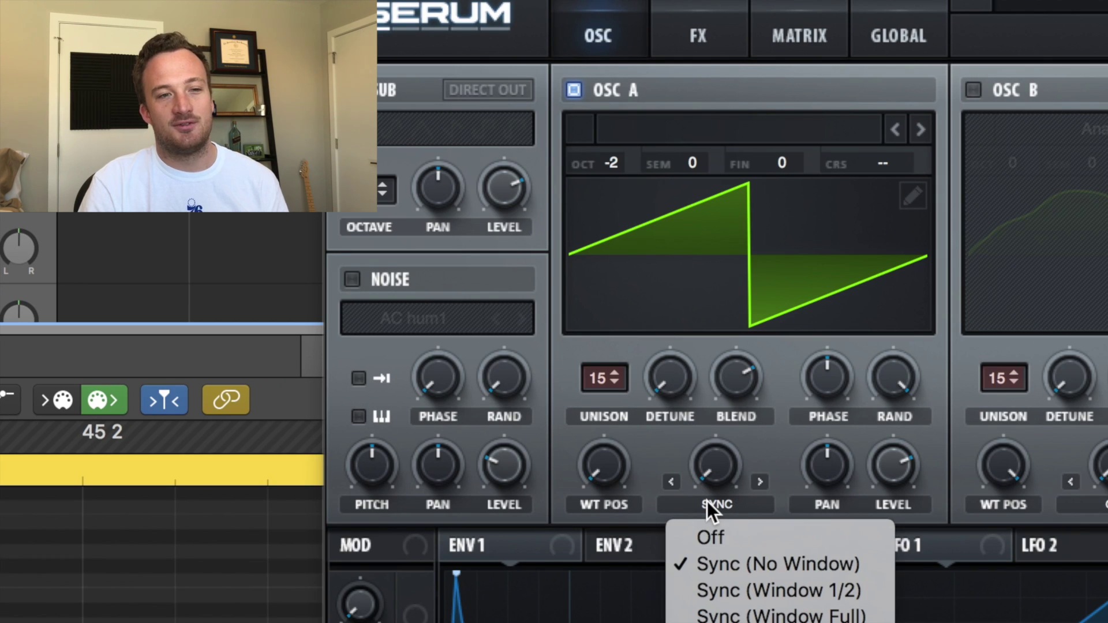
{"action": "left_click", "coordinate": [742, 558]}
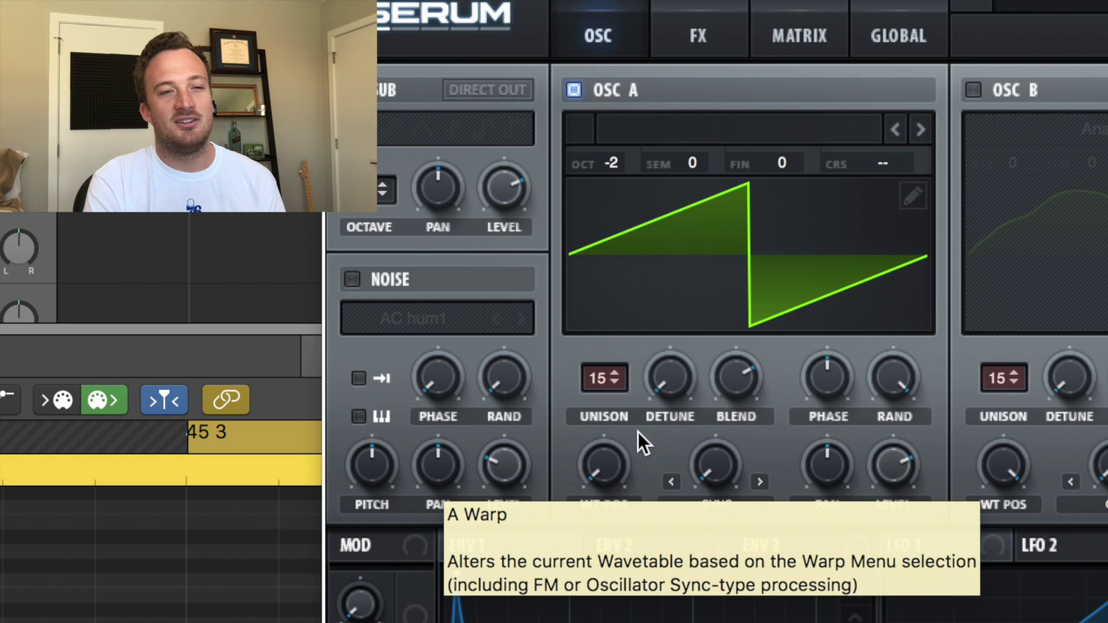
Sweep OSC A's sync amount up from zero, reset it, and raise it until the display shows two saw cycles
{"action": "left_click_drag", "start_coordinate": [716, 473], "coordinate": [706, 346]}
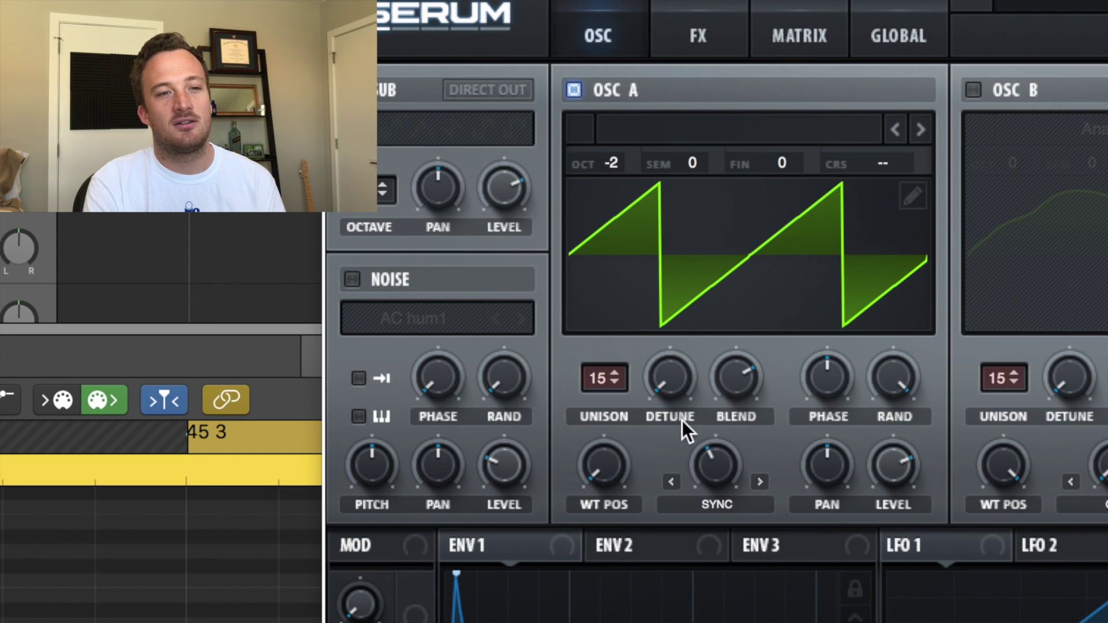
{"action": "double_click", "coordinate": [718, 468]}
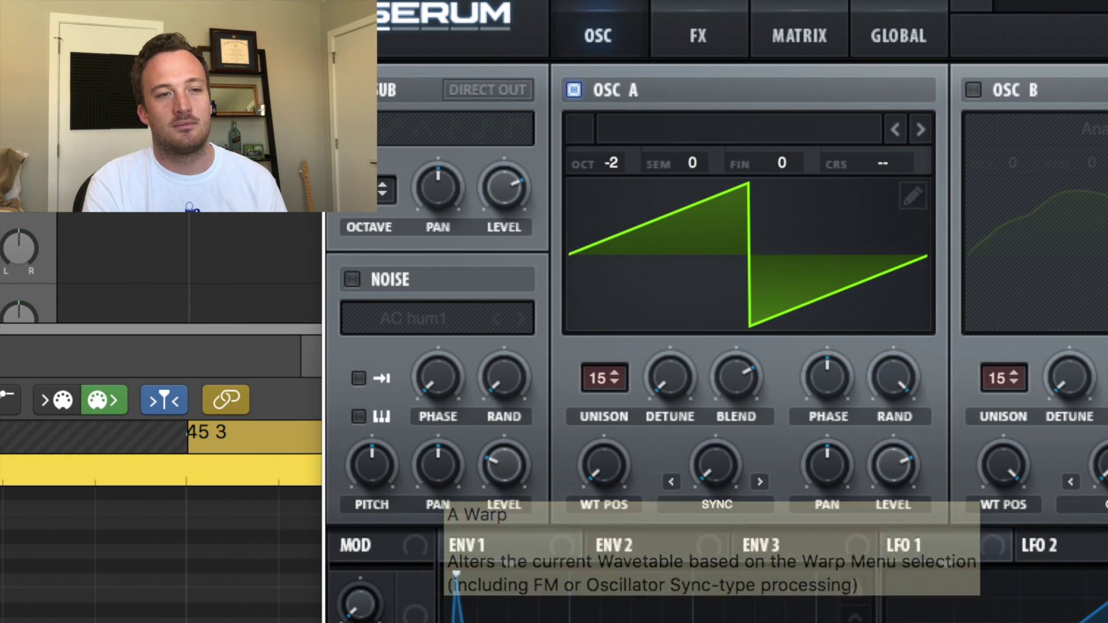
{"action": "left_click_drag", "start_coordinate": [719, 469], "coordinate": [712, 348]}
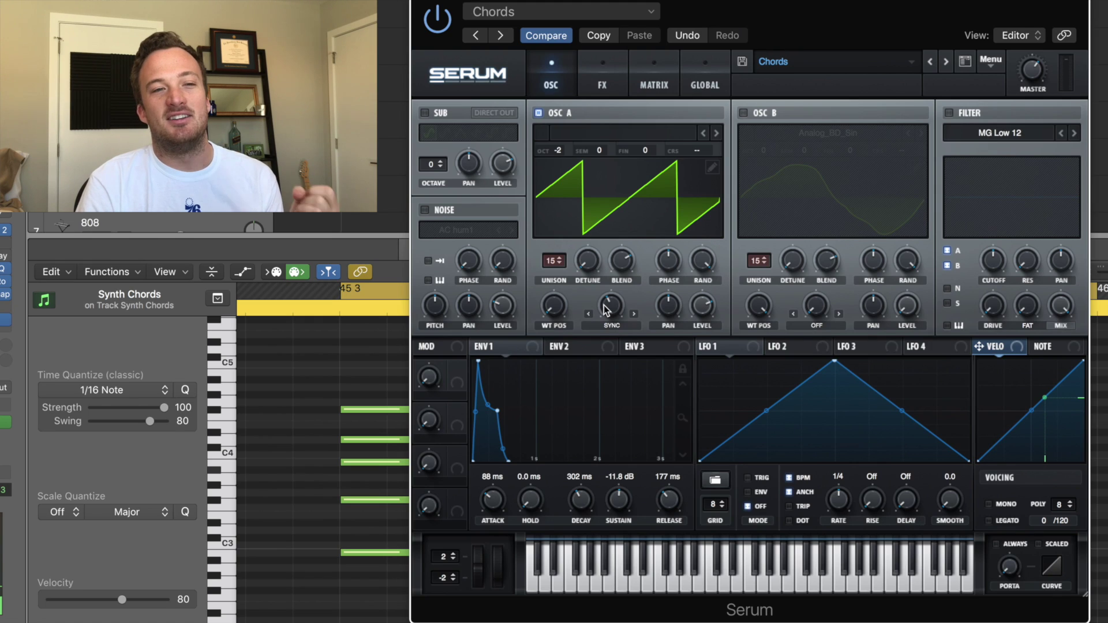
Compare OSC A at other octave and sync amounts, ending at -2 octaves with the sync tuned to two full saw cycles
{"action": "left_click", "coordinate": [560, 151]}
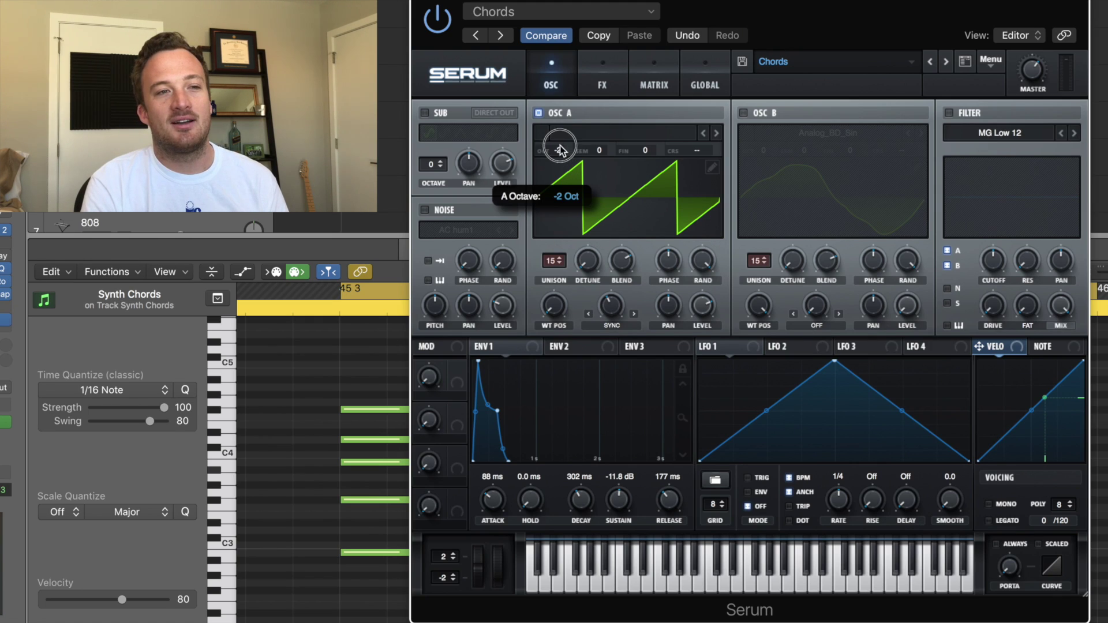
{"action": "left_click_drag", "start_coordinate": [560, 139], "coordinate": [561, 142]}
{"action": "left_click_drag", "start_coordinate": [611, 306], "coordinate": [600, 353]}
{"action": "left_click_drag", "start_coordinate": [557, 149], "coordinate": [558, 155]}
{"action": "left_click_drag", "start_coordinate": [607, 305], "coordinate": [606, 236]}
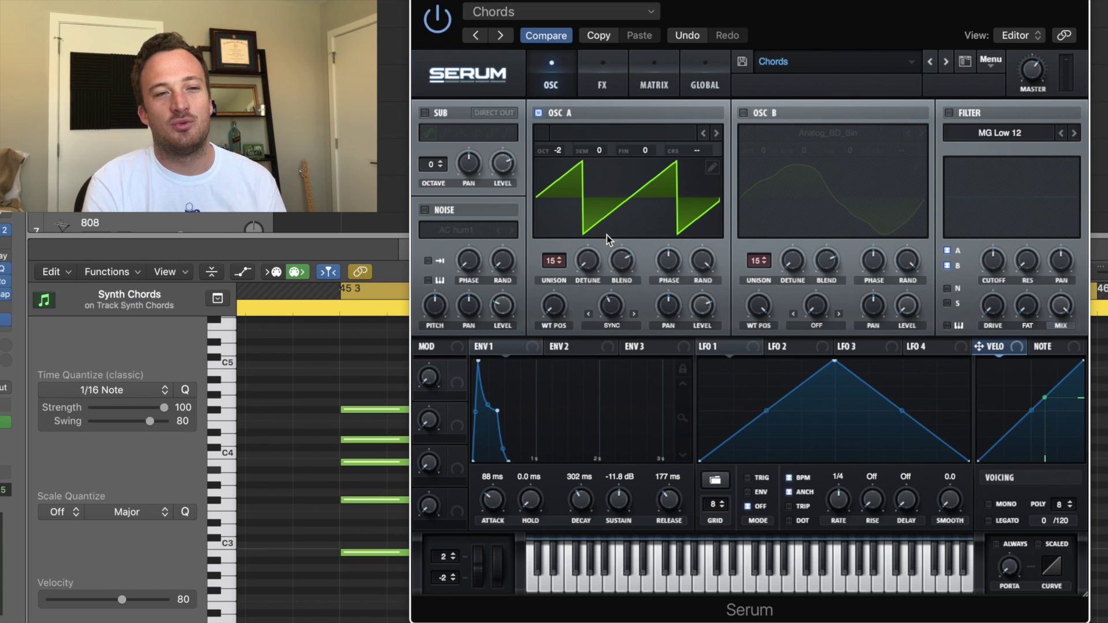
{"action": "left_click_drag", "start_coordinate": [615, 310], "coordinate": [613, 306]}
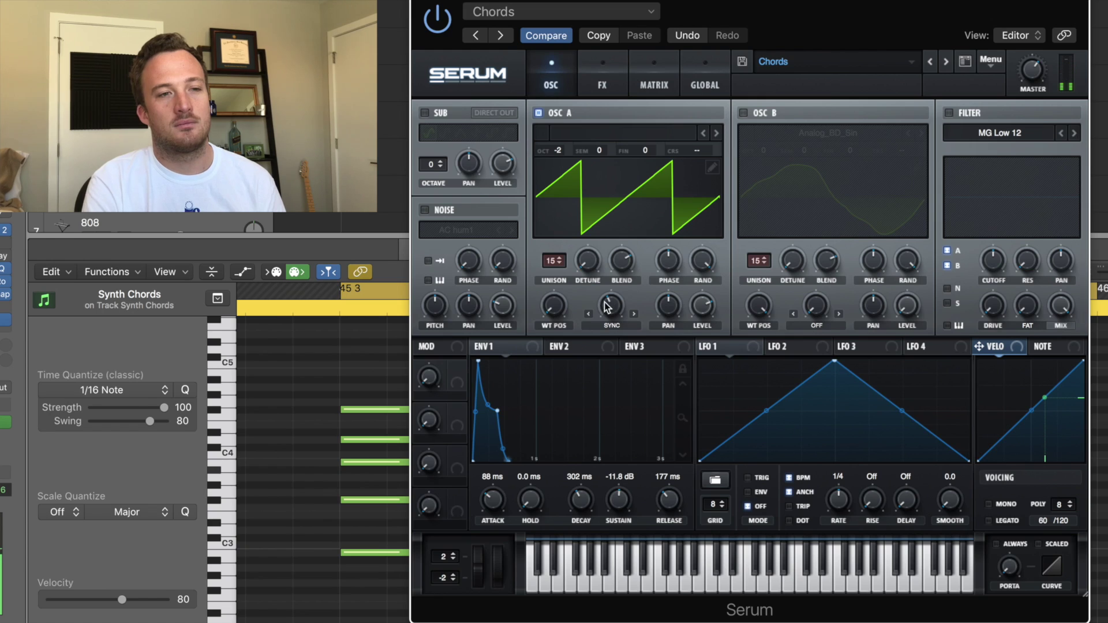
Turn down OSC A's detune with 15 unison voices and lower the unison width in Serum's global settings
{"action": "left_click", "coordinate": [552, 262]}
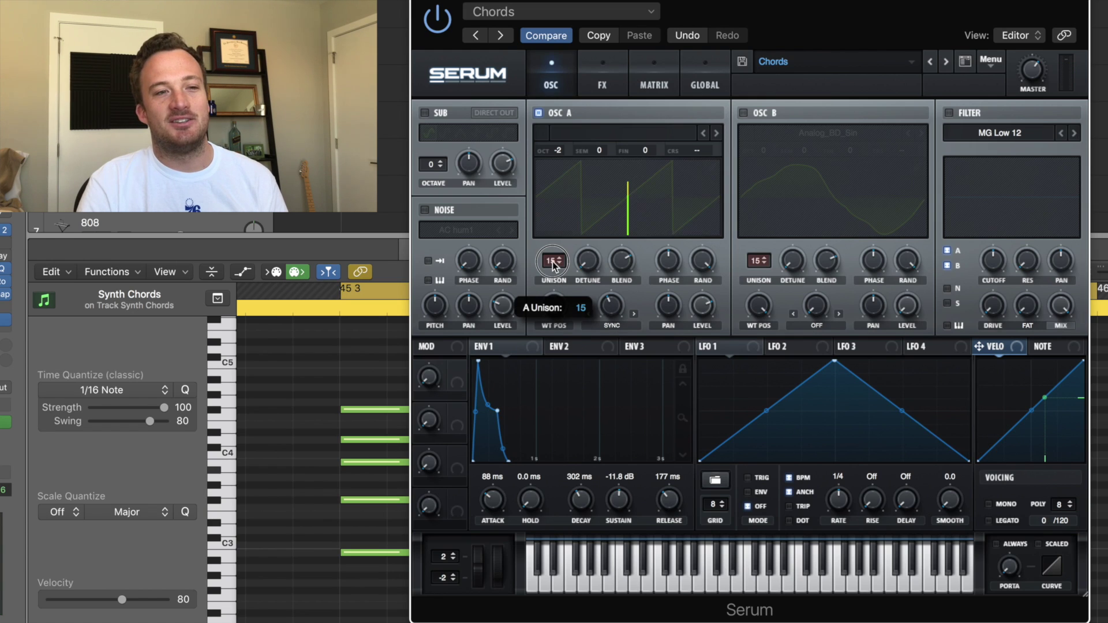
{"action": "left_click_drag", "start_coordinate": [586, 259], "coordinate": [594, 345]}
{"action": "left_click_drag", "start_coordinate": [598, 384], "coordinate": [596, 386]}
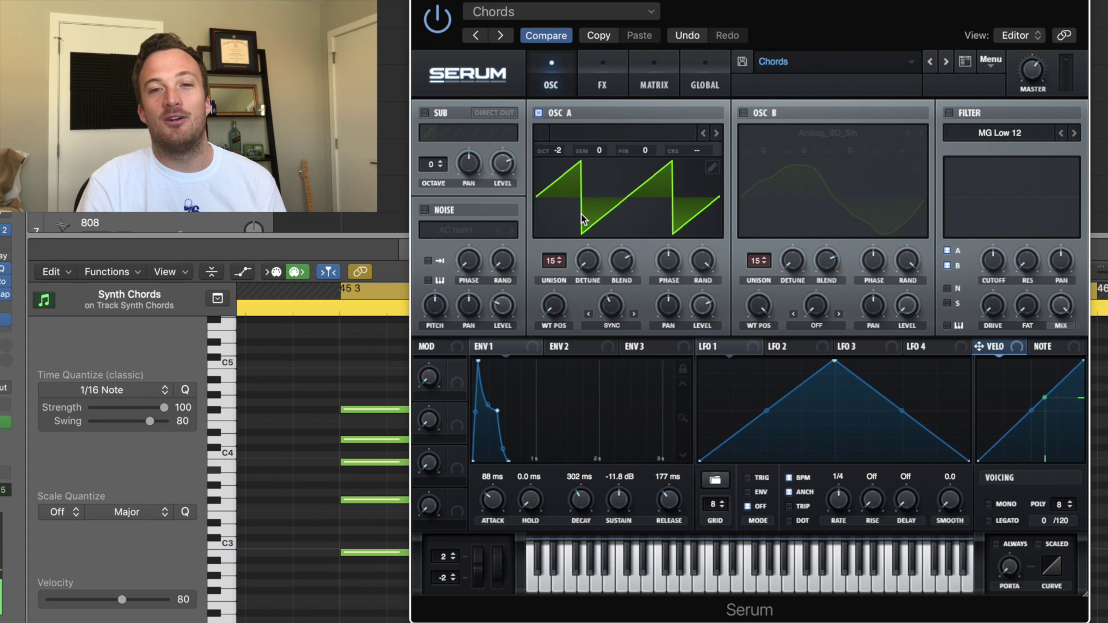
{"action": "left_click", "coordinate": [706, 81]}
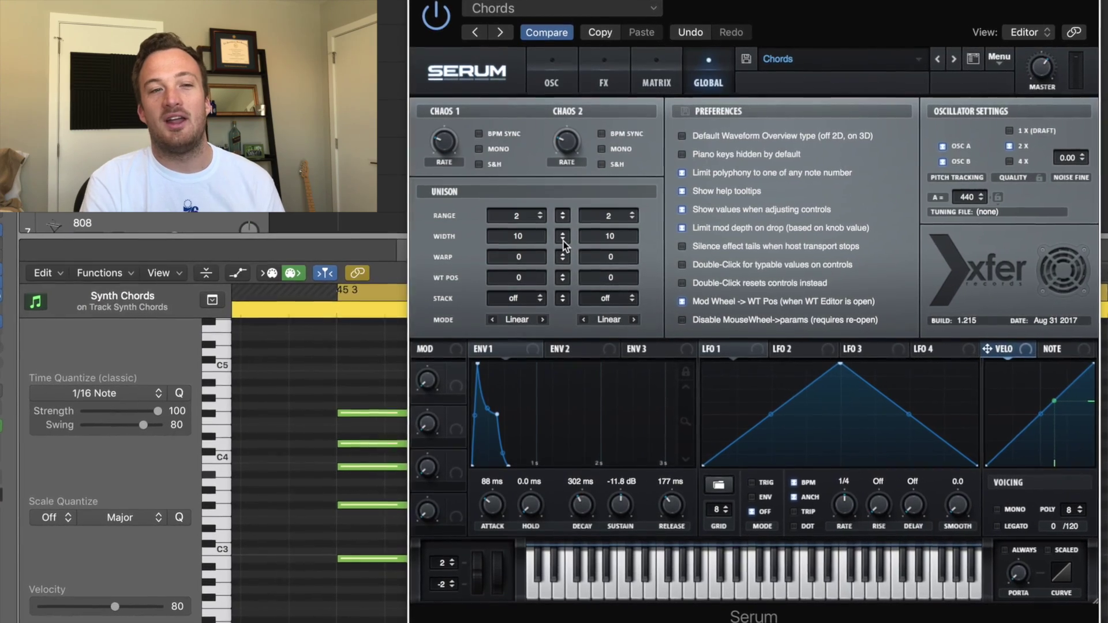
{"action": "left_click_drag", "start_coordinate": [563, 241], "coordinate": [579, 421]}
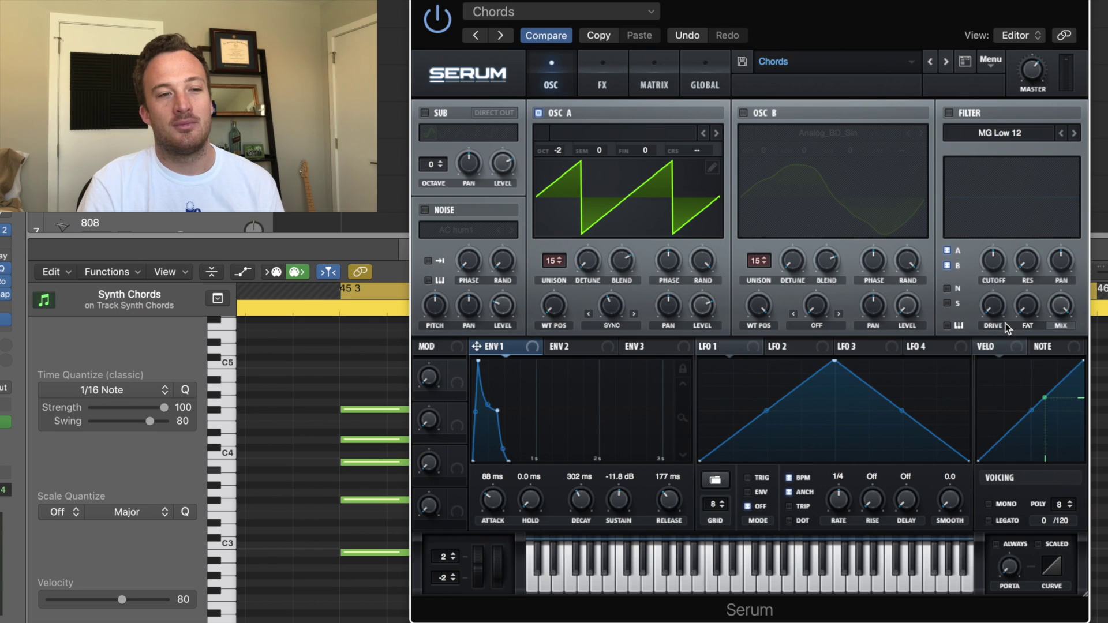
Lock the ENV 1 display zoom to fit the whole envelope and show Serum's effects page
{"action": "left_click", "coordinate": [682, 368]}
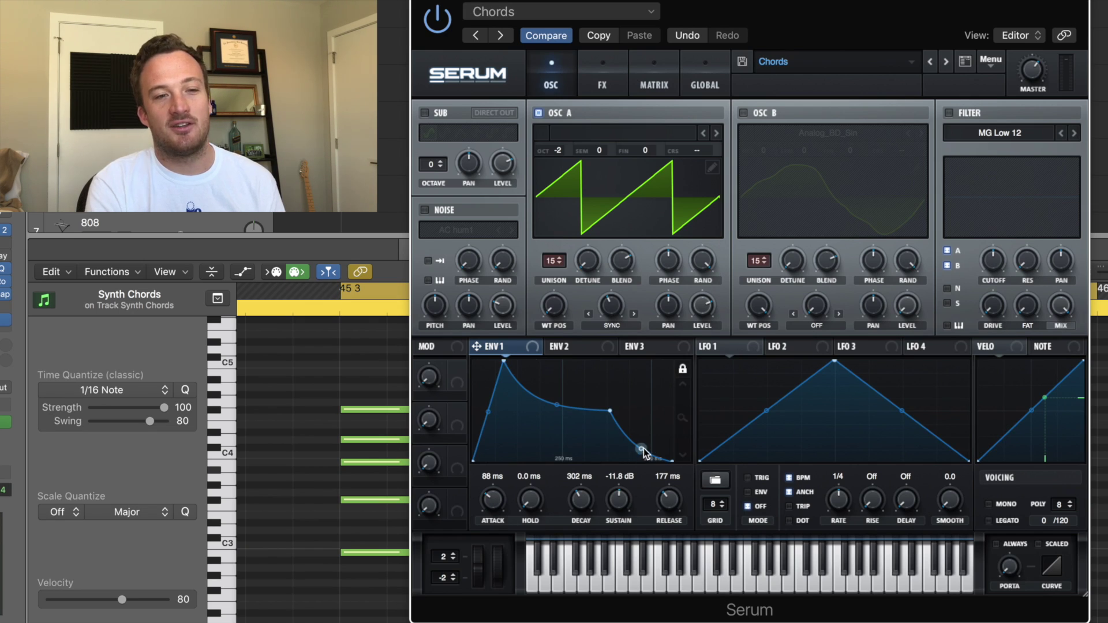
{"action": "left_click", "coordinate": [591, 78]}
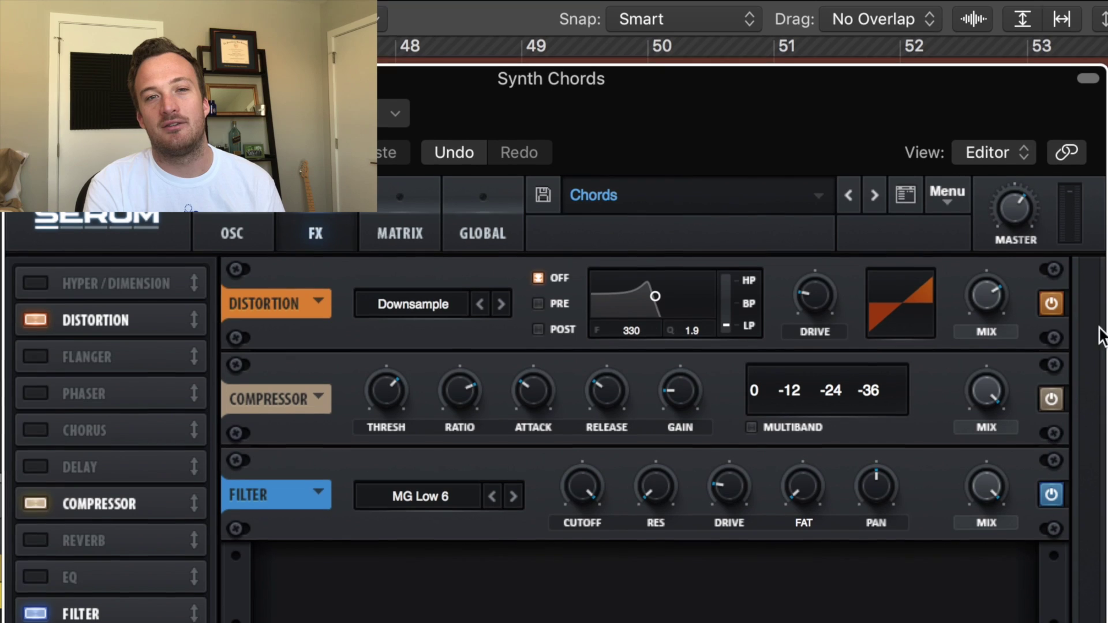
Bypass the Distortion, Compressor and Filter effects in Serum, and switch all three back on for comparison
{"action": "left_click", "coordinate": [1052, 298]}
{"action": "left_click", "coordinate": [1050, 395]}
{"action": "left_click", "coordinate": [1050, 491]}
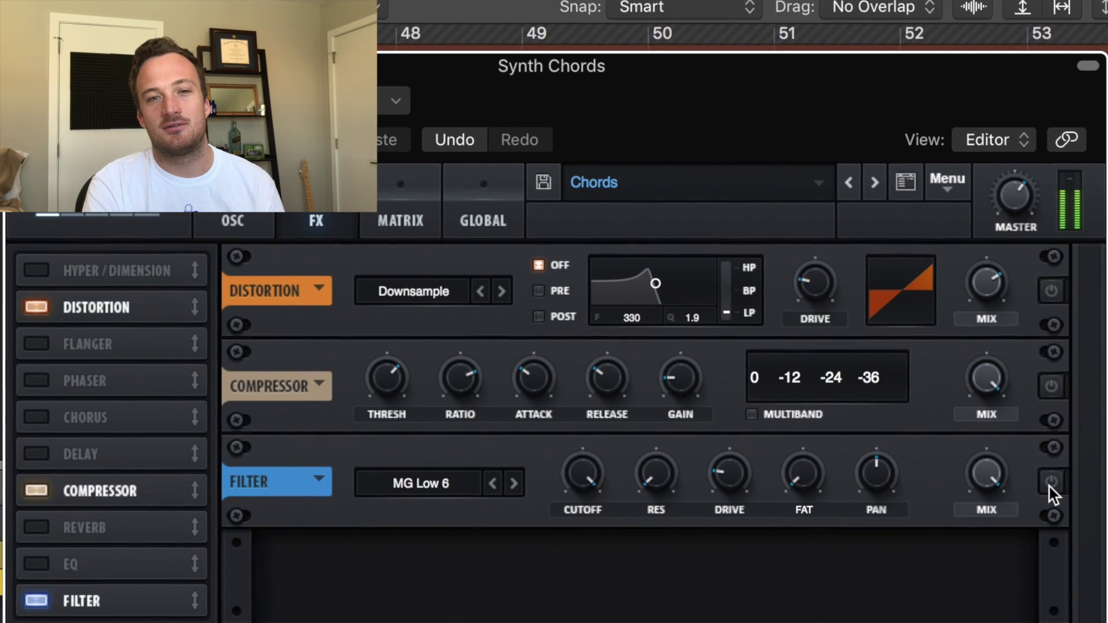
{"action": "left_click", "coordinate": [1050, 484]}
{"action": "left_click", "coordinate": [1050, 384]}
{"action": "left_click", "coordinate": [1051, 289]}
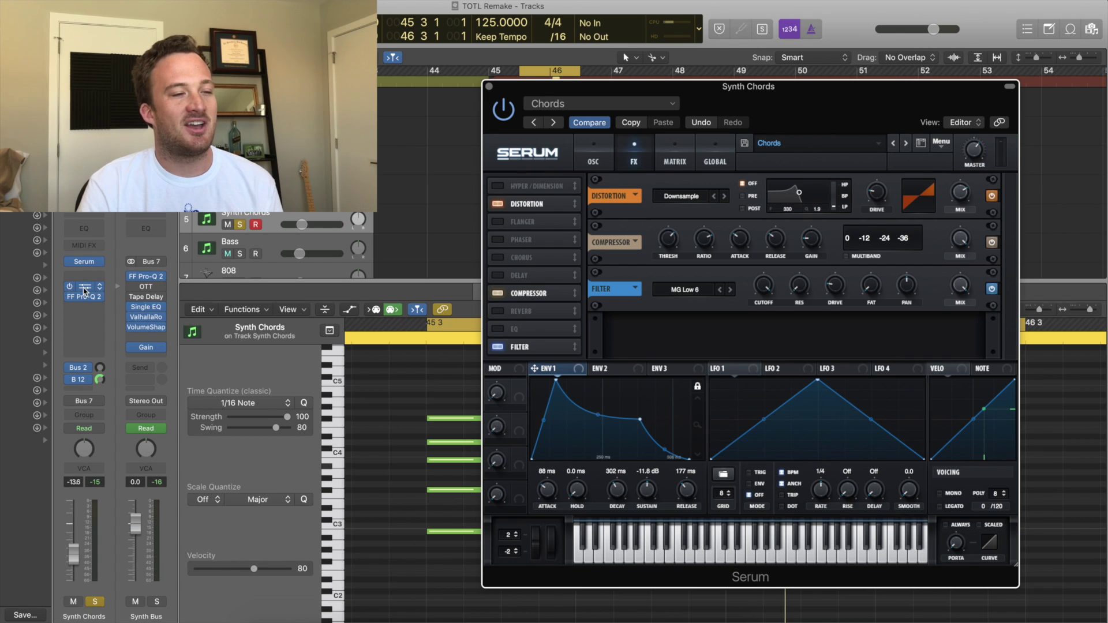
Open the OTT and FF Pro-Q 2 plug-ins on the Synth Chords track to examine their settings, and play the loop
{"action": "left_click", "coordinate": [98, 288]}
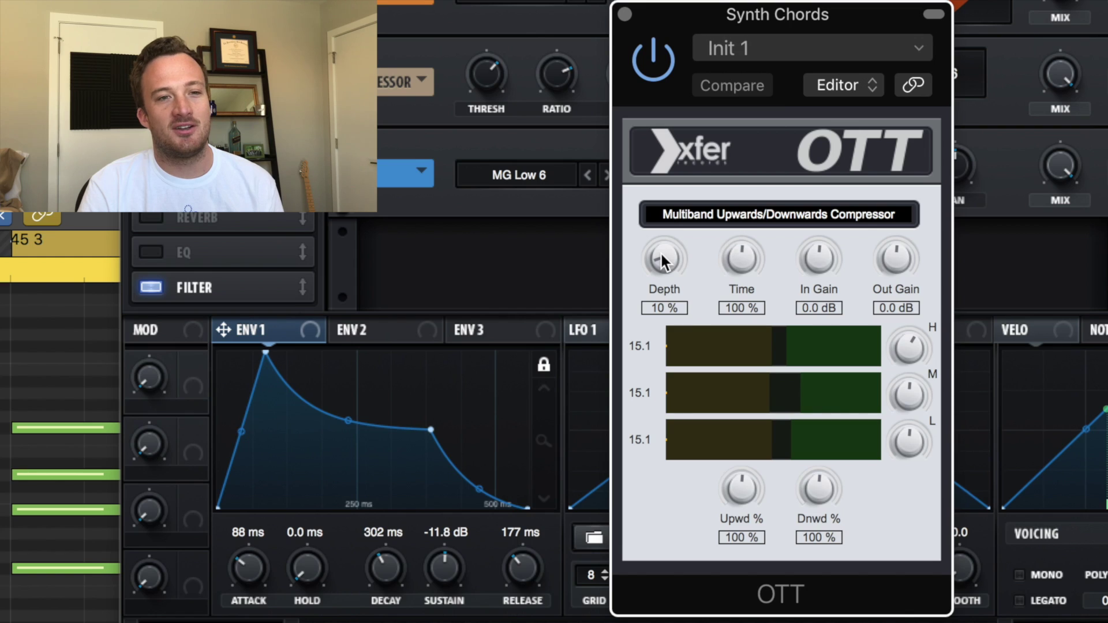
{"action": "left_click", "coordinate": [84, 297]}
{"action": "left_click_drag", "start_coordinate": [136, 23], "coordinate": [748, 182]}
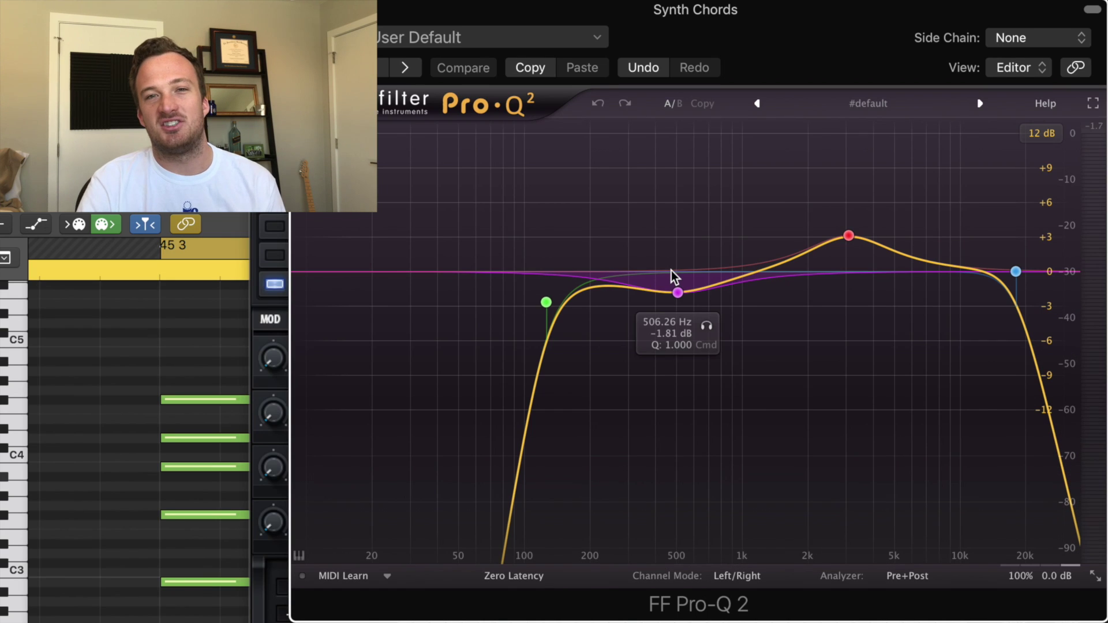
{"action": "key", "text": "space"}
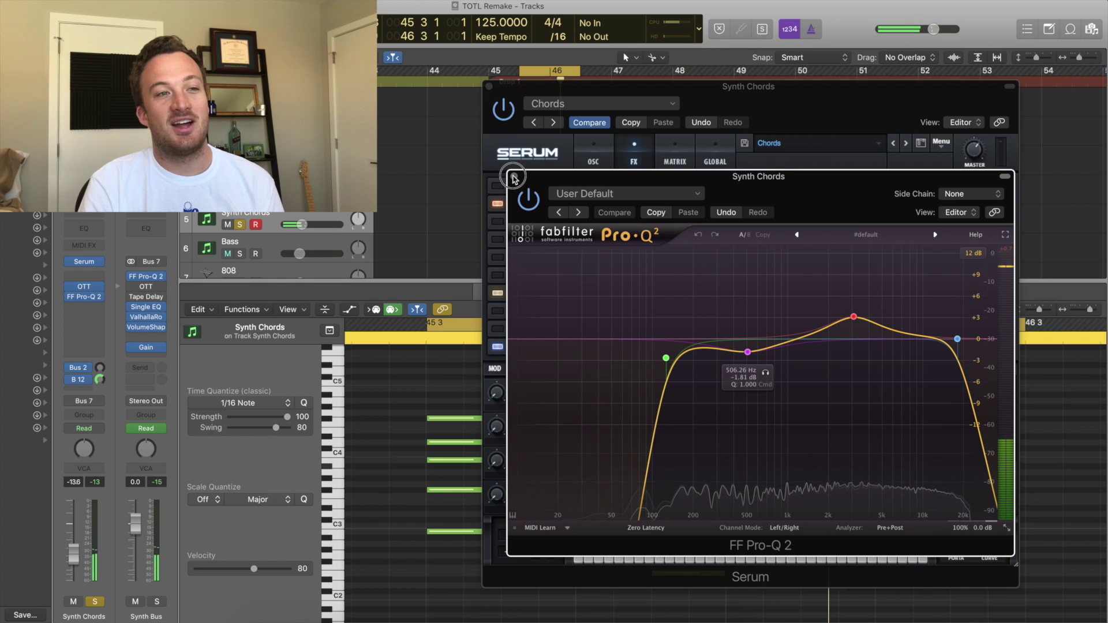
Close the FF Pro-Q 2, Serum and OTT windows, deselect the region and take the Synth Chords track out of solo
{"action": "left_click", "coordinate": [514, 176]}
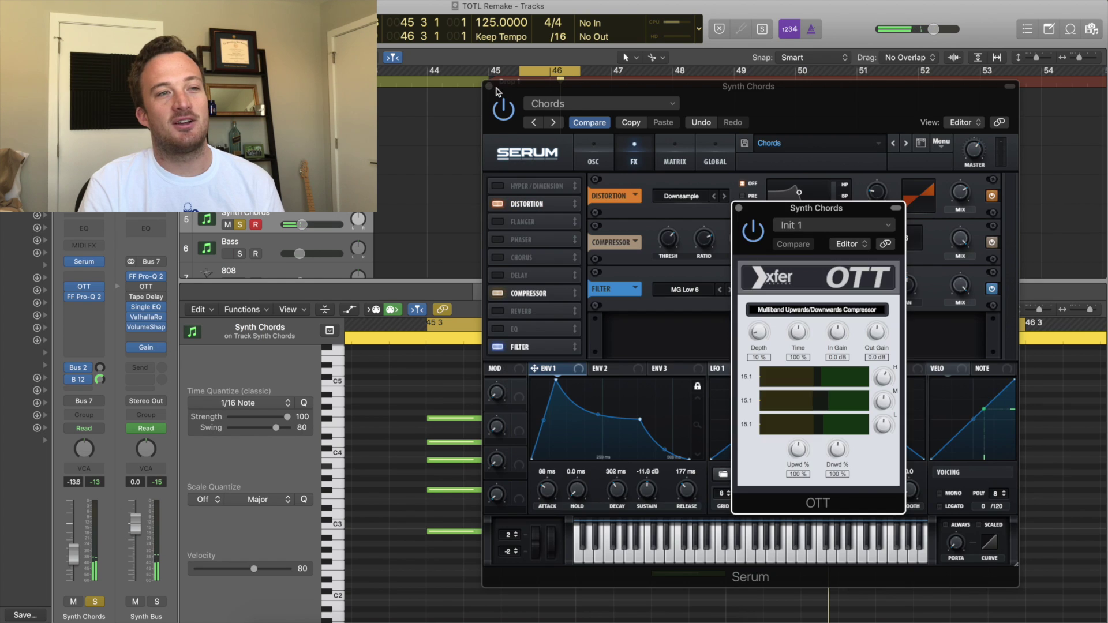
{"action": "left_click", "coordinate": [488, 86]}
{"action": "left_click", "coordinate": [739, 208]}
{"action": "left_click", "coordinate": [378, 185]}
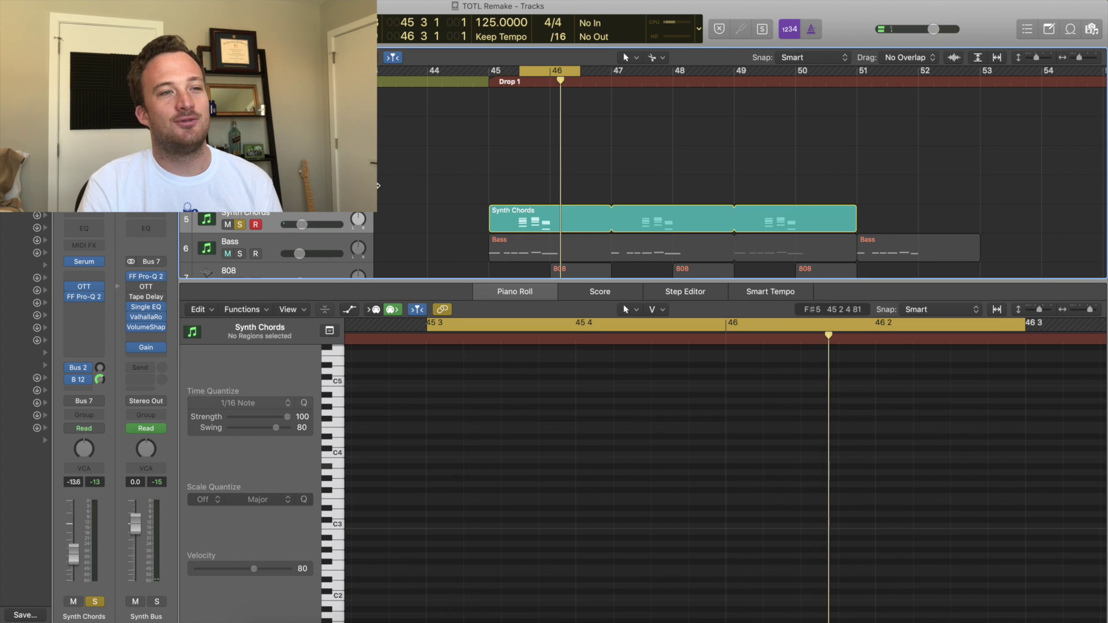
{"action": "left_click", "coordinate": [241, 225]}
Set the cycle range to bars 45 to 49 and play the Bass track in solo
{"action": "left_click_drag", "start_coordinate": [491, 69], "coordinate": [733, 145]}
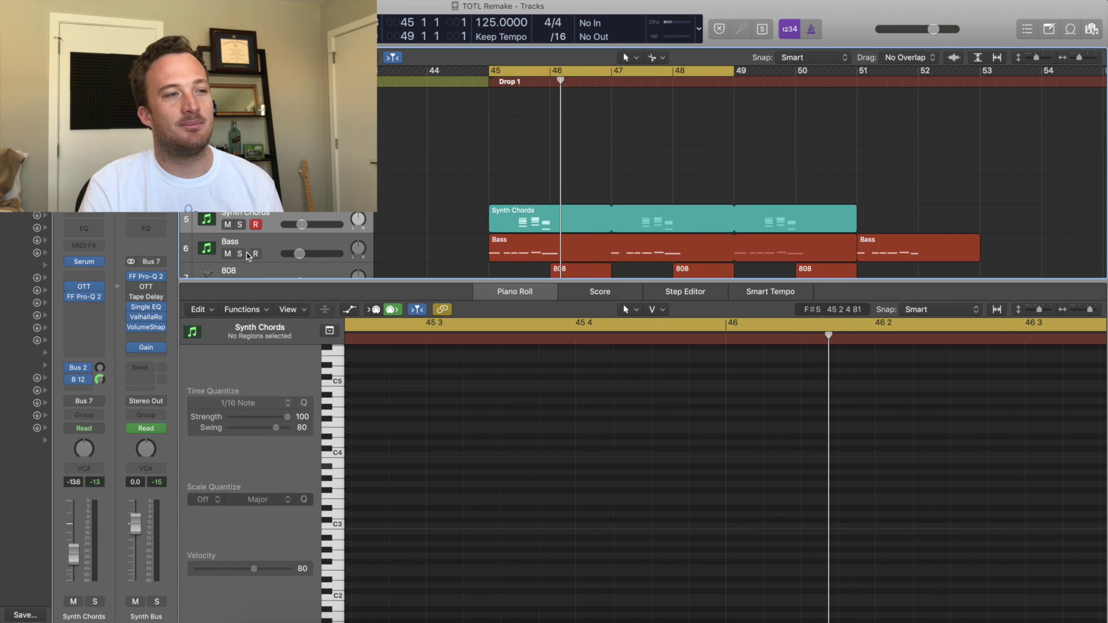
{"action": "left_click", "coordinate": [240, 254]}
{"action": "left_click", "coordinate": [260, 242]}
{"action": "key", "text": "space"}
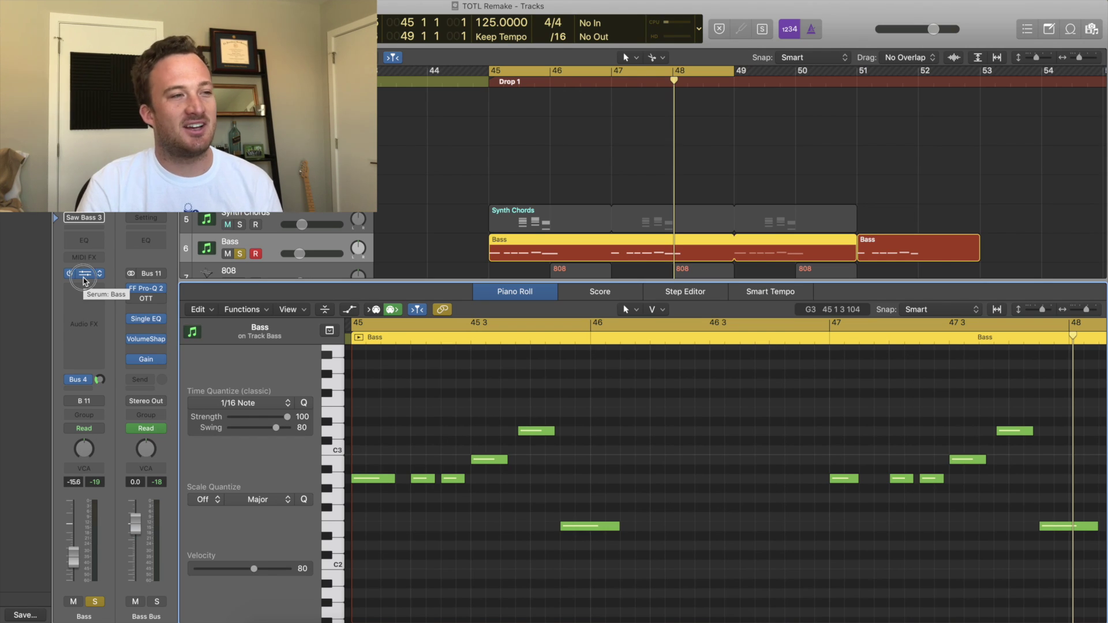
Open Serum on the Bass track and examine its oscillator settings and its effects, including the Low 24 filter cutoff
{"action": "left_click", "coordinate": [83, 273]}
{"action": "left_click_drag", "start_coordinate": [203, 69], "coordinate": [810, 83]}
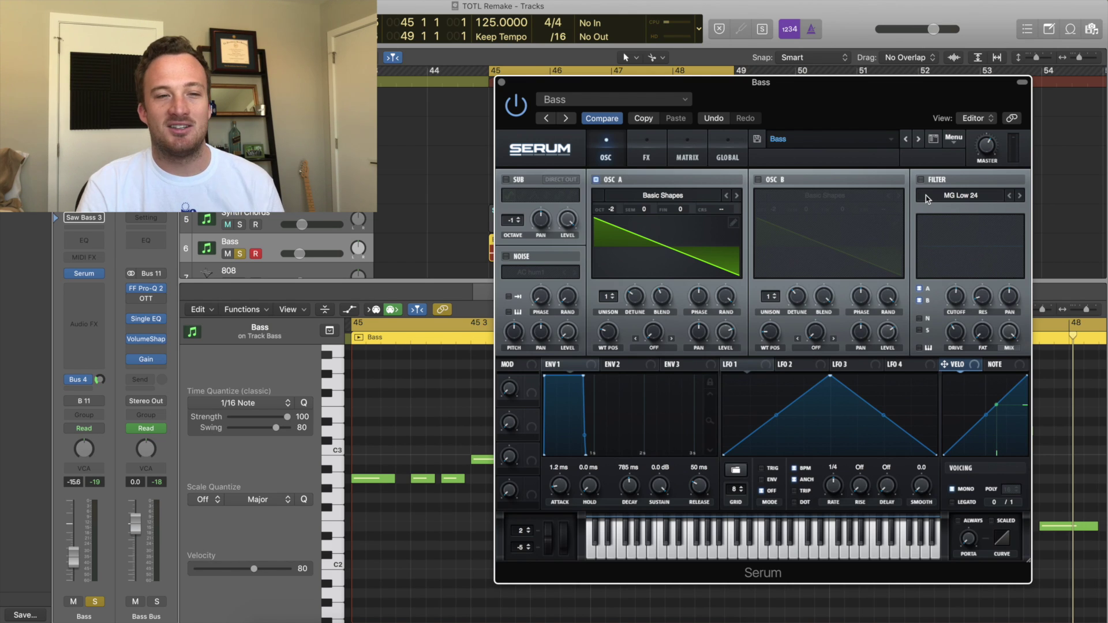
{"action": "left_click", "coordinate": [638, 157]}
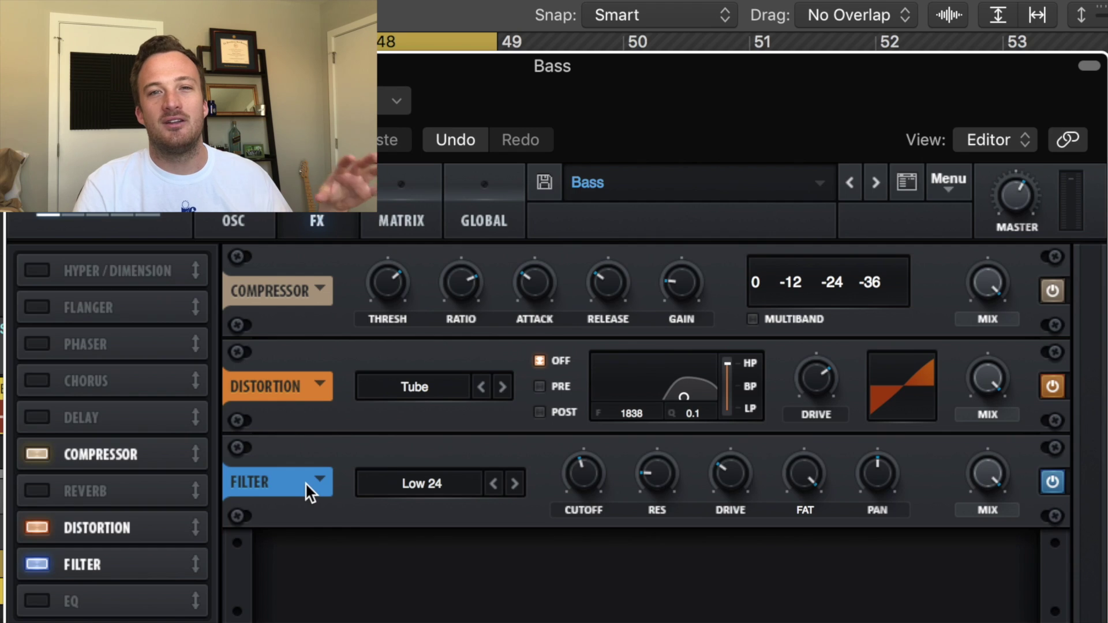
{"action": "mouse_move", "coordinate": [584, 471]}
{"action": "left_mouse_down"}
{"action": "mouse_move", "coordinate": [593, 301]}
{"action": "mouse_move", "coordinate": [593, 480]}
{"action": "mouse_move", "coordinate": [584, 470]}
{"action": "left_mouse_up"}
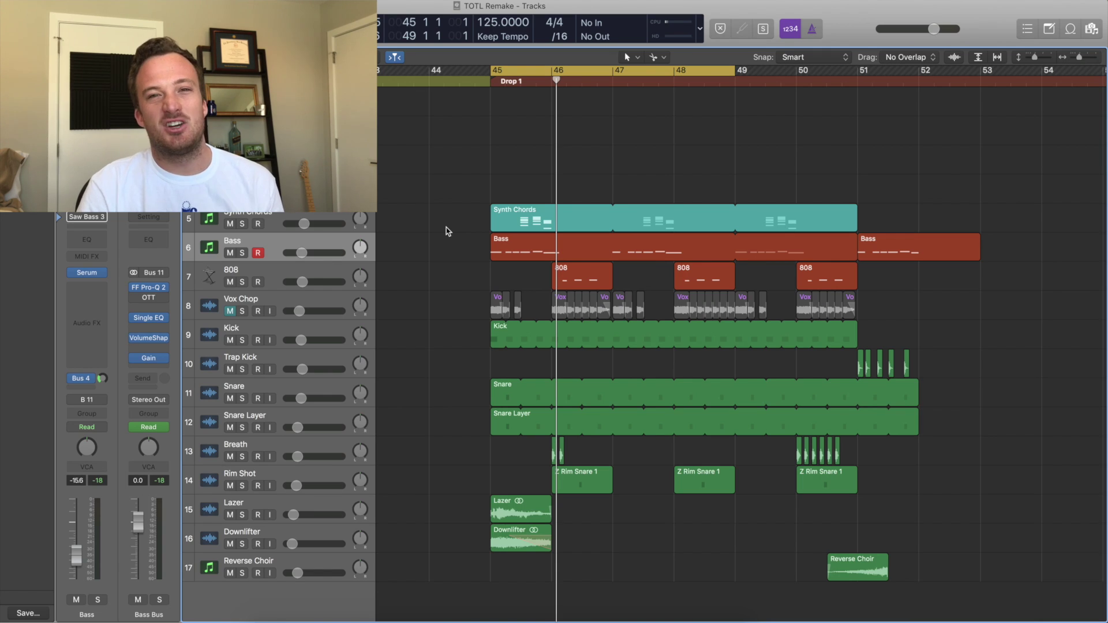
Solo the Bass and 808 tracks for playback, and switch to the sample browser's search results for 808
{"action": "left_click_drag", "start_coordinate": [243, 254], "coordinate": [243, 282]}
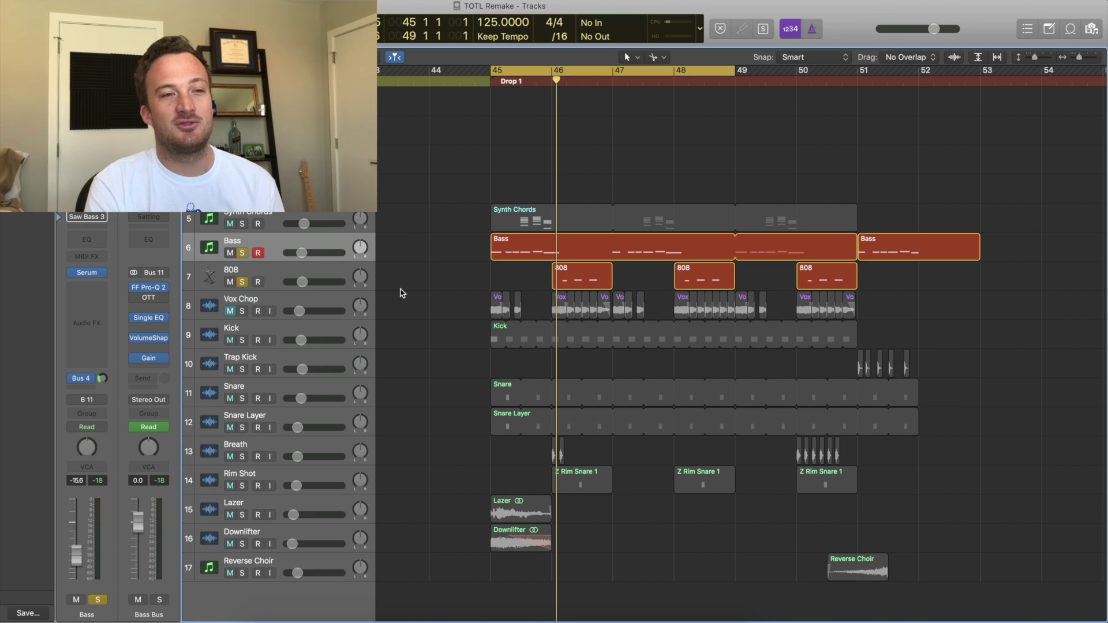
{"action": "key", "text": "space"}
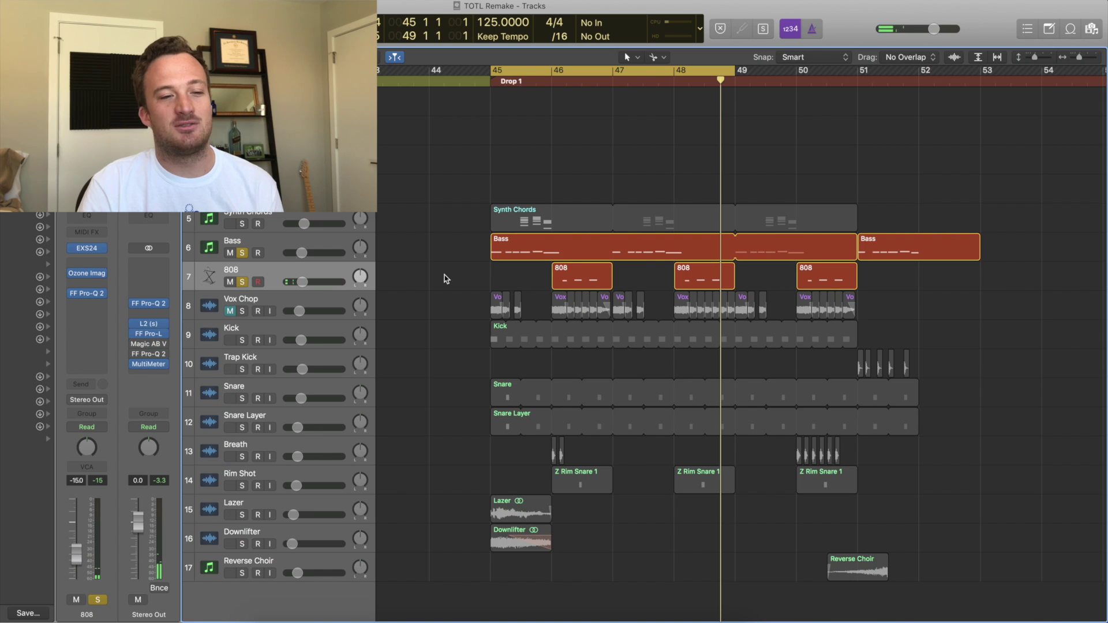
{"action": "left_click", "coordinate": [470, 618]}
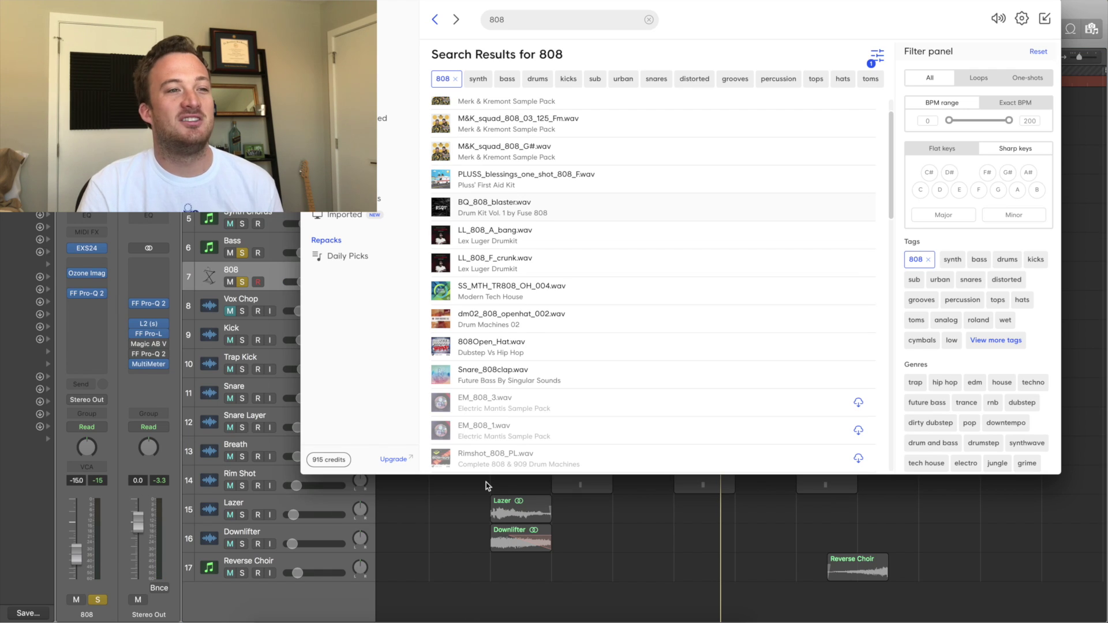
Preview the BQ_808_blaster.wav sample from the 808 search results
{"action": "scroll", "coordinate": [442, 205], "scroll_direction": "down", "scroll_amount": 2}
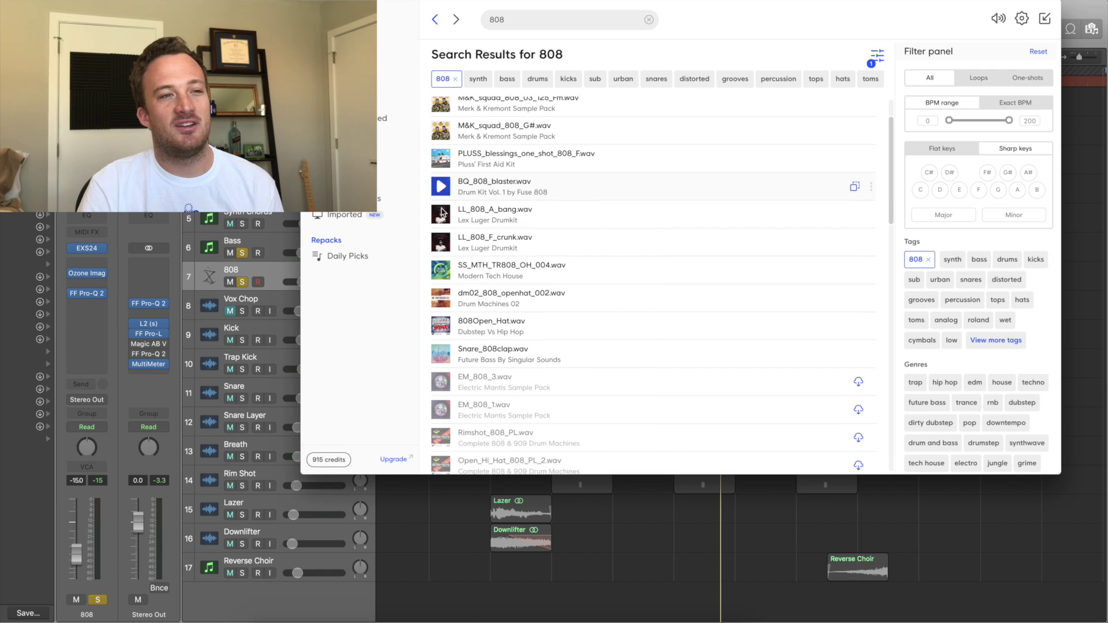
{"action": "left_click", "coordinate": [441, 185]}
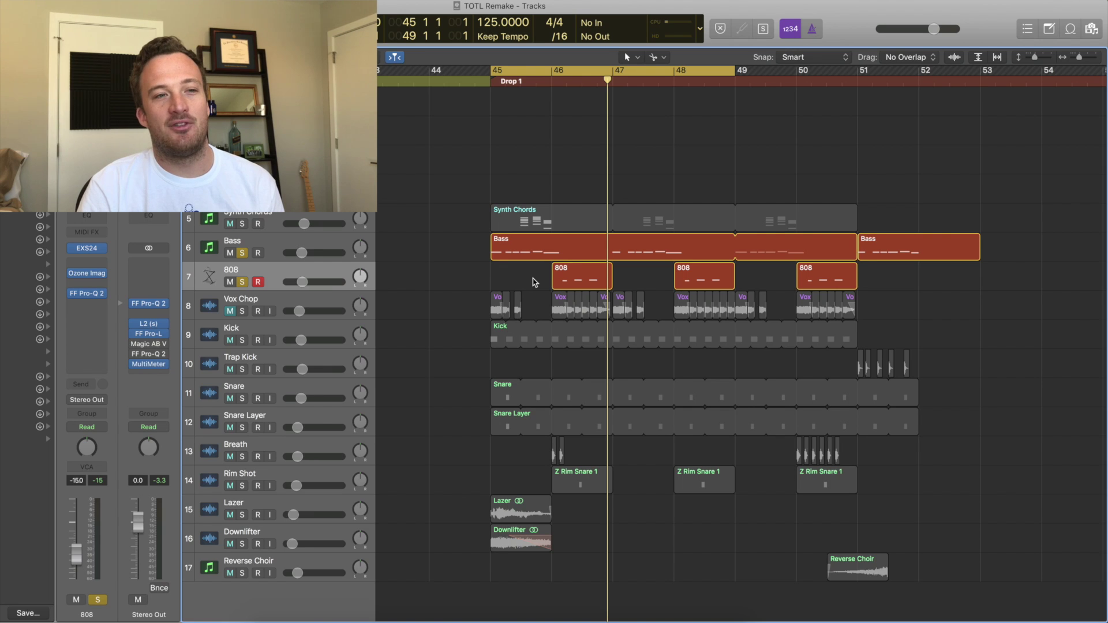
Open the 808 region at bar 46 in the Piano Roll and play back its notes
{"action": "double_click", "coordinate": [585, 281]}
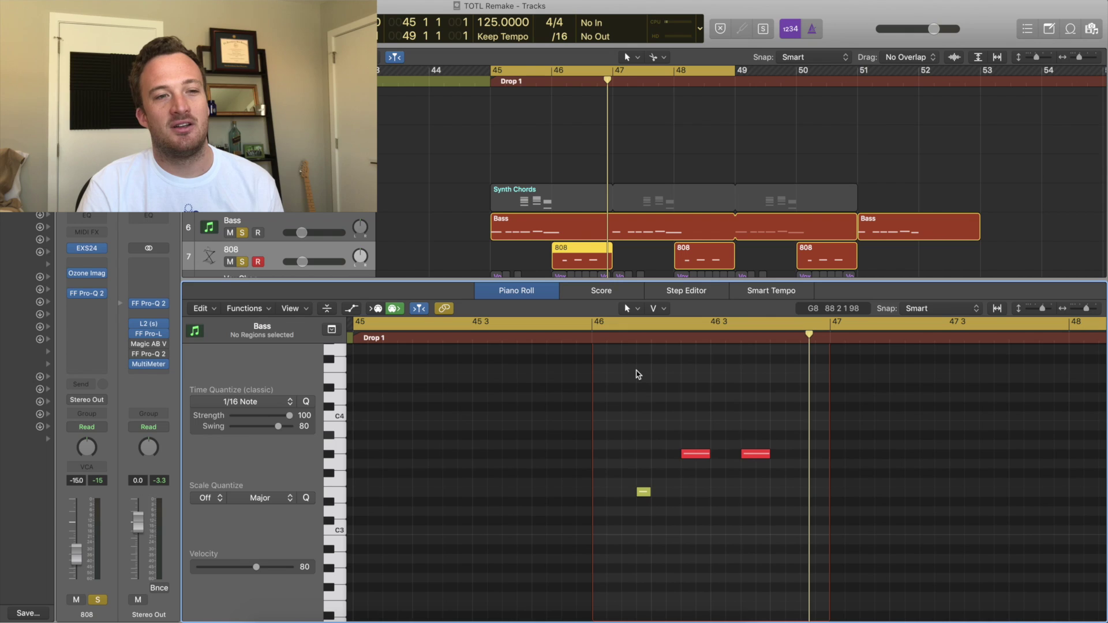
{"action": "key", "text": "space"}
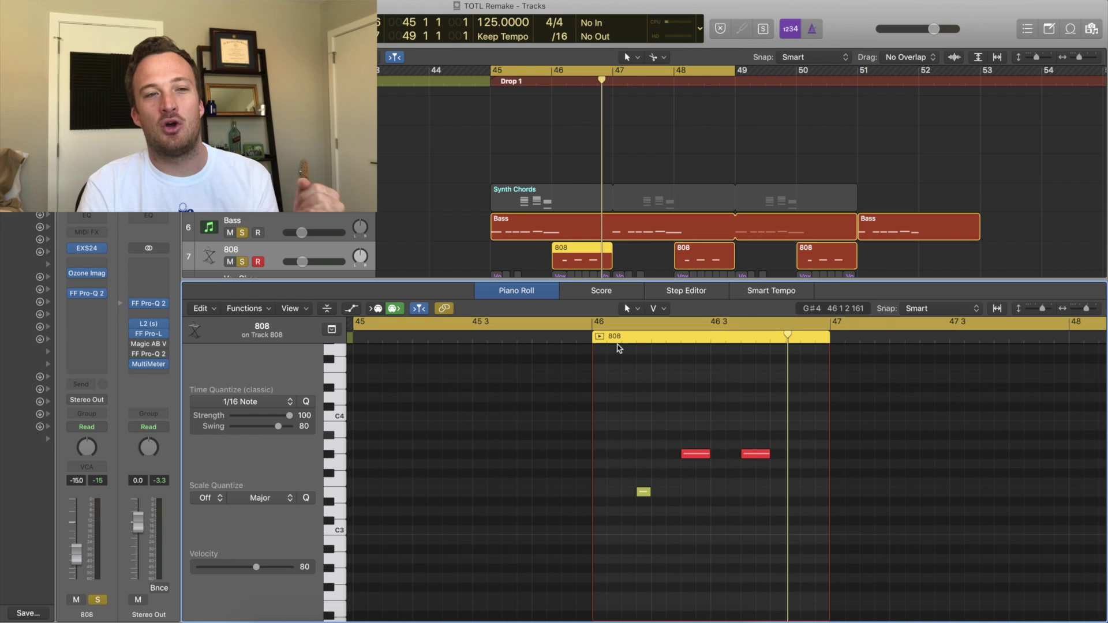
{"action": "key", "text": "space"}
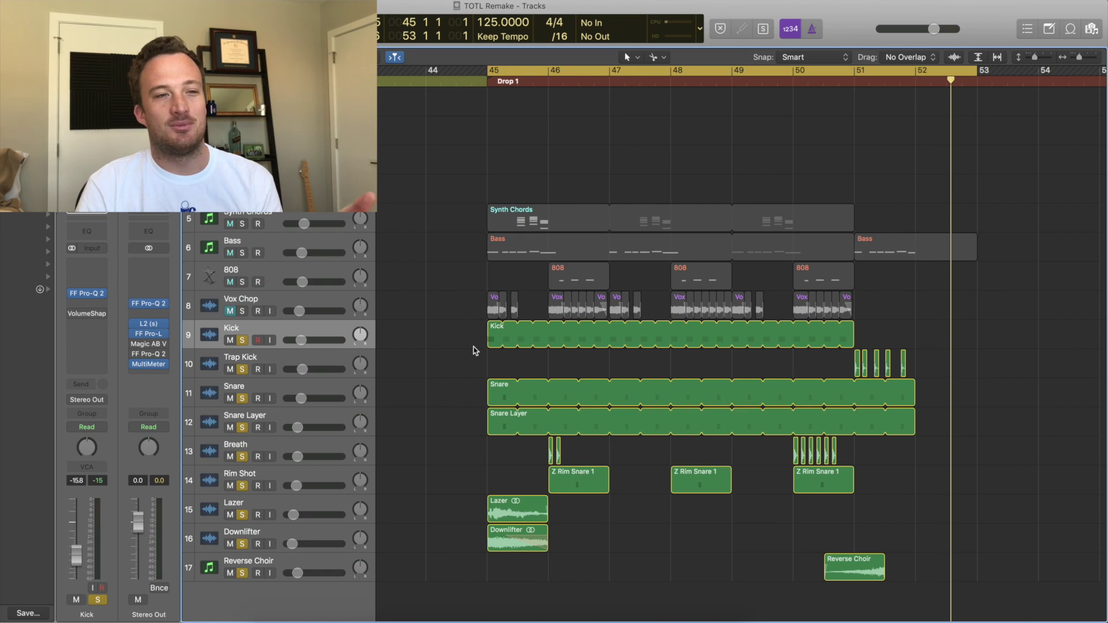
Play the soloed drum and effects tracks from bar 45, stop playback and clear all track solos
{"action": "key", "text": "space"}
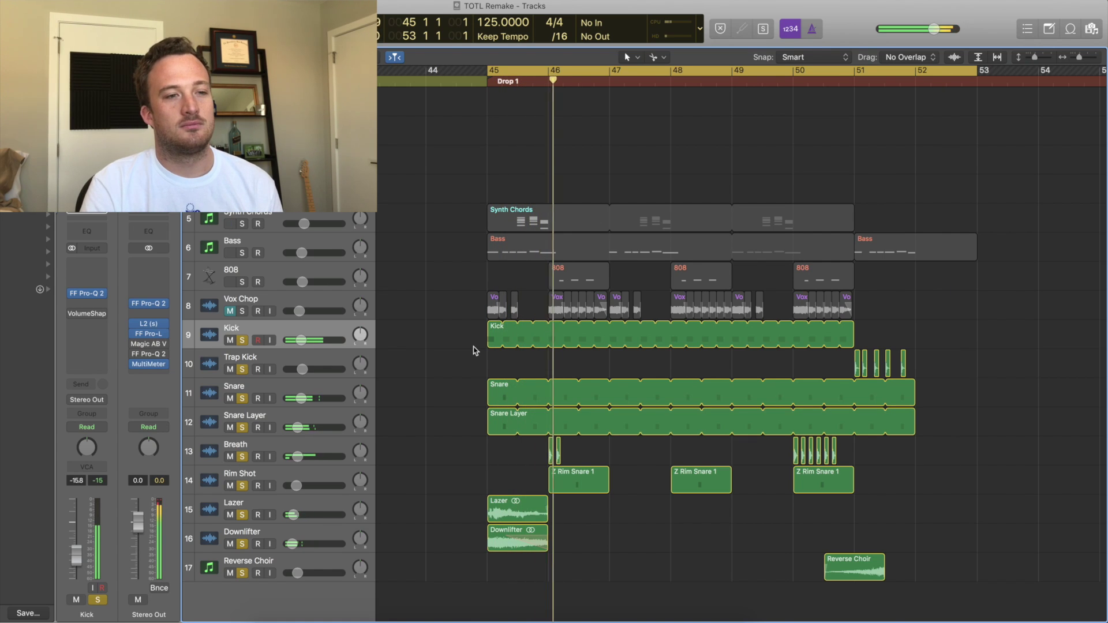
{"action": "key", "text": "space"}
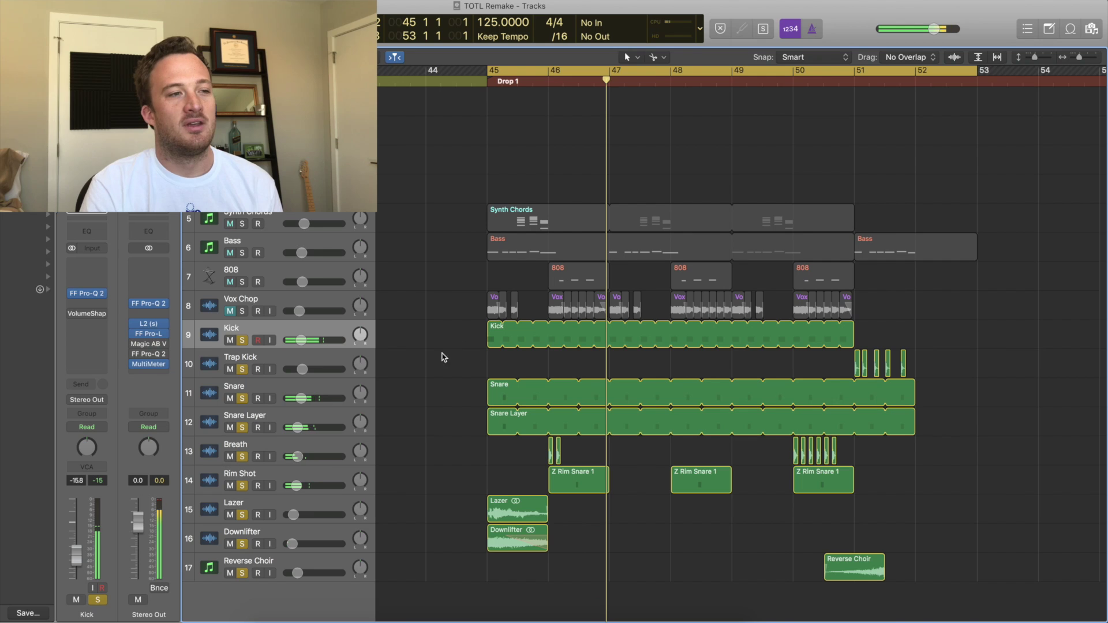
{"action": "left_click", "coordinate": [243, 399], "text": "alt"}
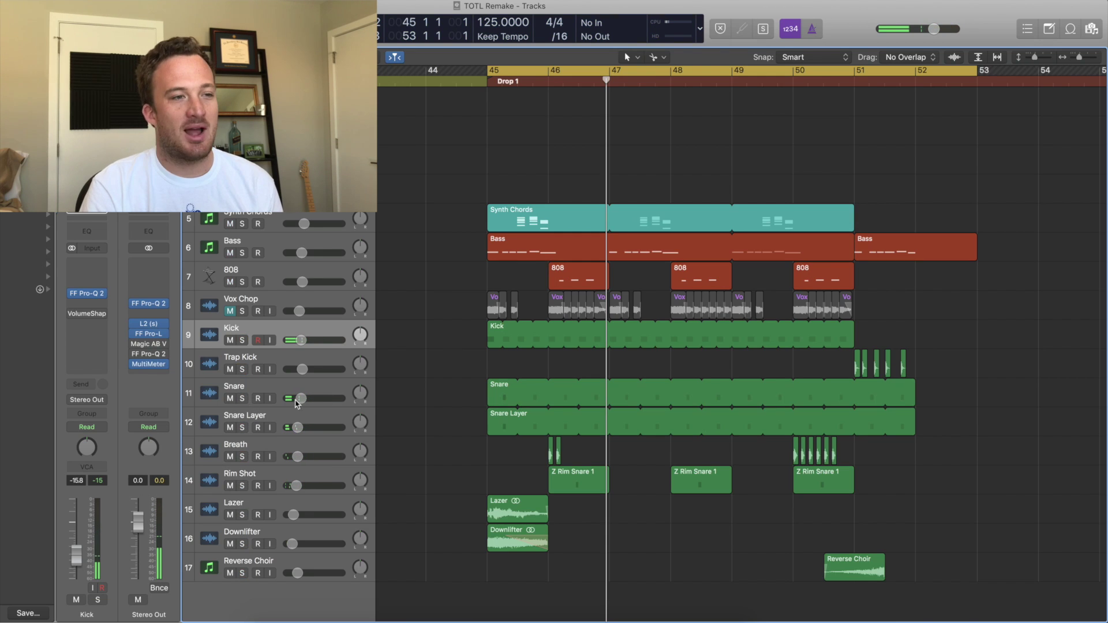
Select the Snare track and audition the Snare and Snare Layer tracks, first Snare Layer without Snare, finally both in solo
{"action": "left_click", "coordinate": [423, 395]}
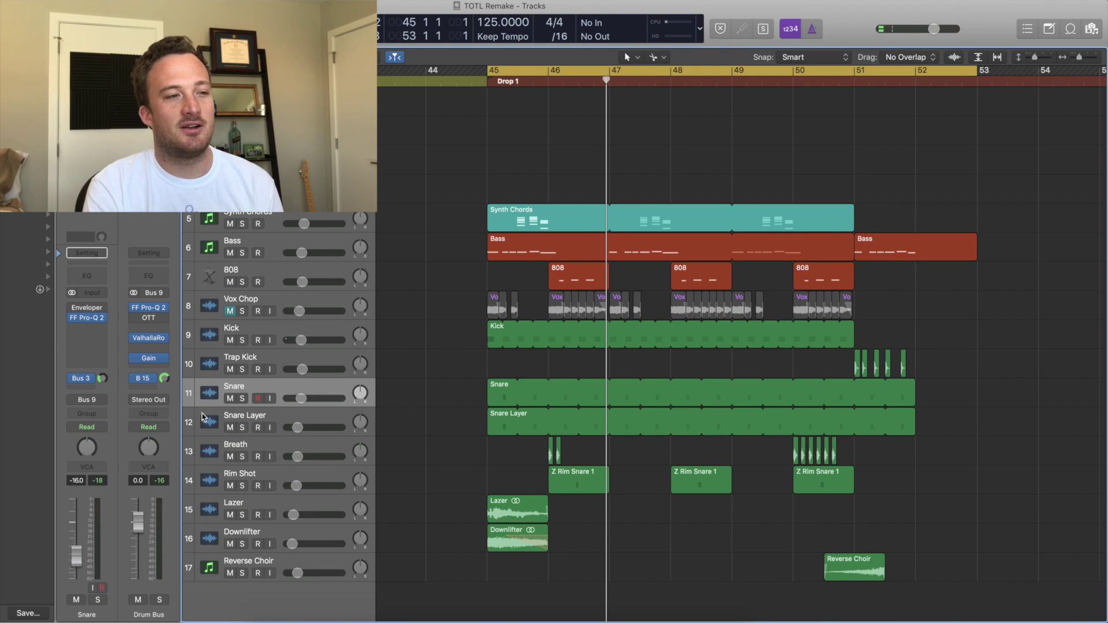
{"action": "left_click", "coordinate": [243, 398]}
{"action": "left_click", "coordinate": [242, 428]}
{"action": "left_click", "coordinate": [242, 399]}
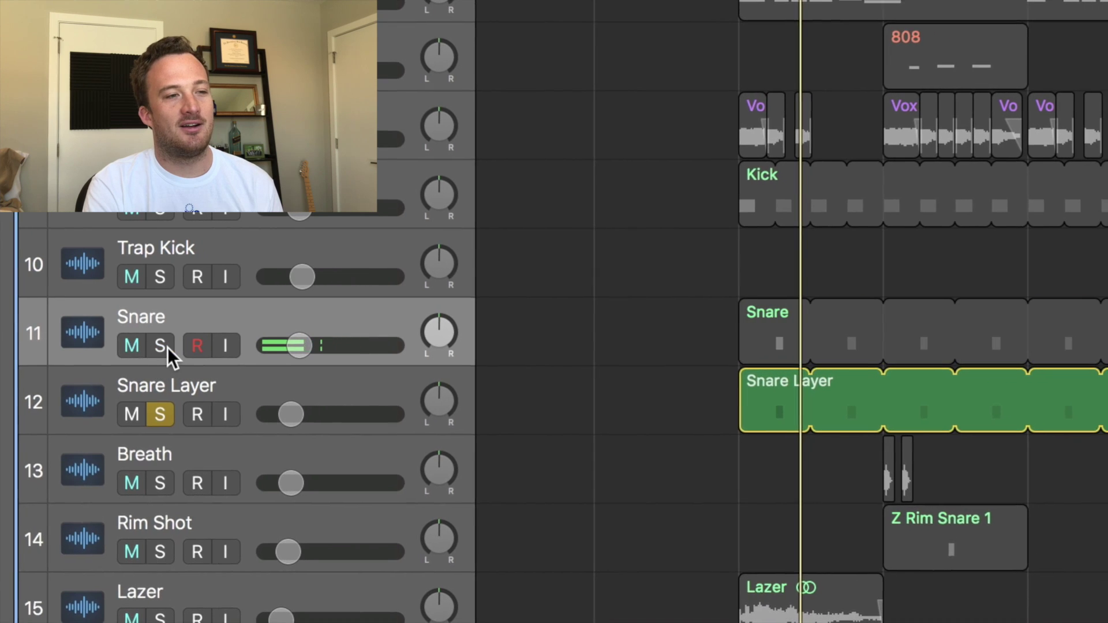
{"action": "left_click", "coordinate": [162, 345]}
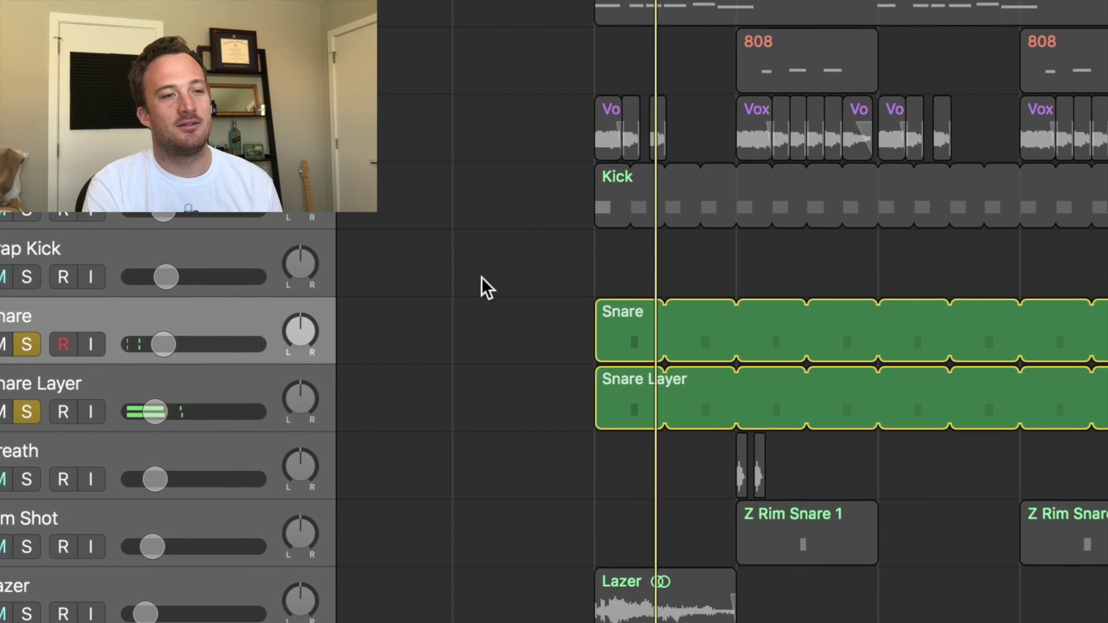